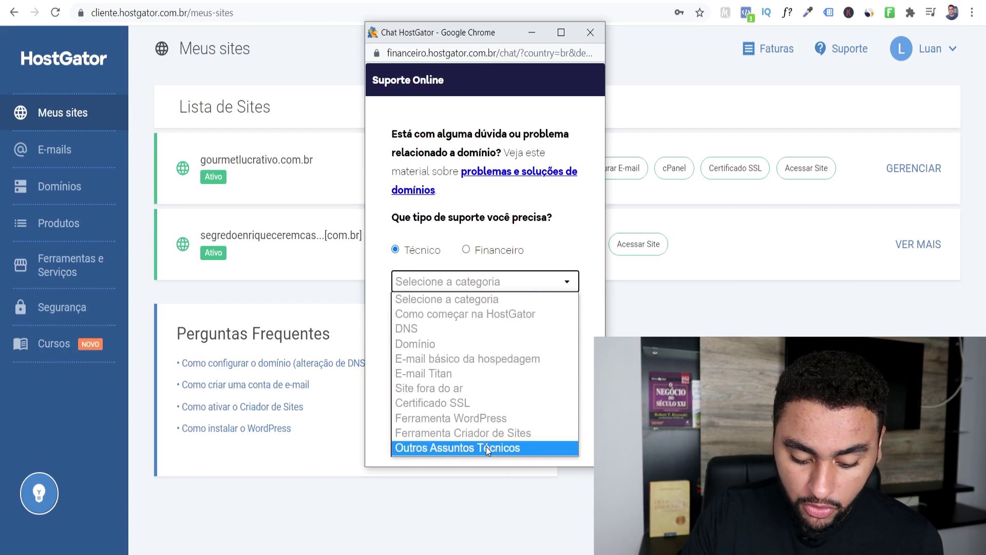
Pick 'Outros Assuntos Técnicos' in the chat, close it unstarted, and open the Suporte ticket list
left_click(480, 319)
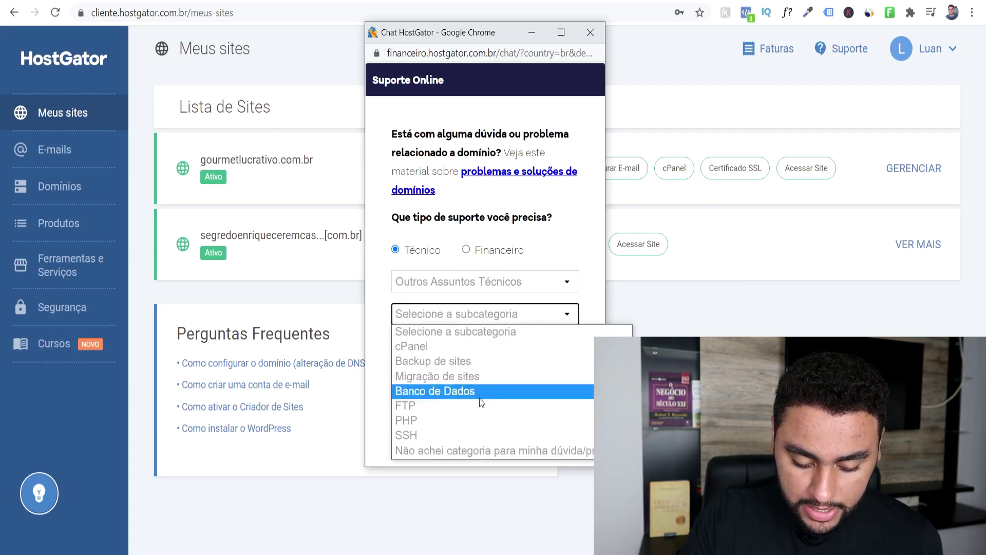
left_click(477, 450)
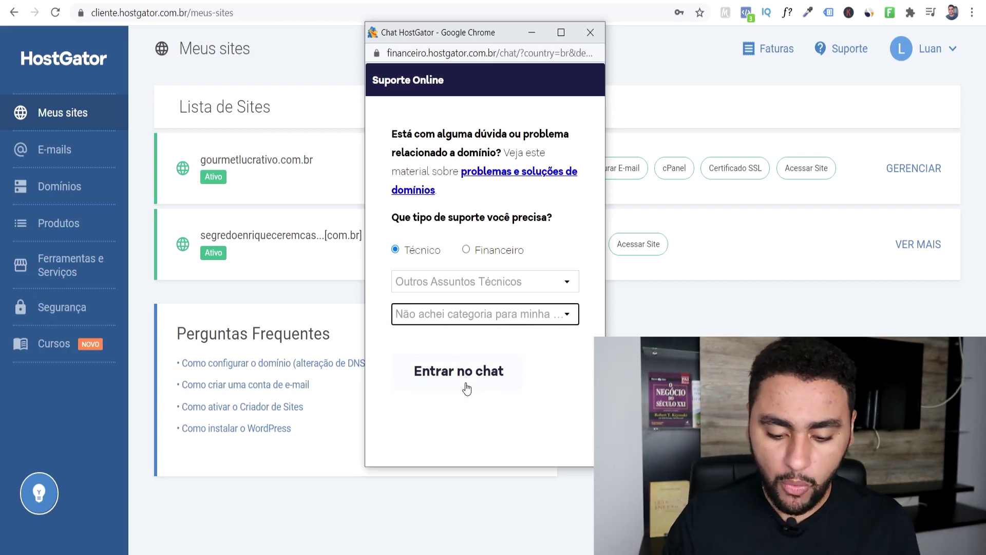
left_click(590, 32)
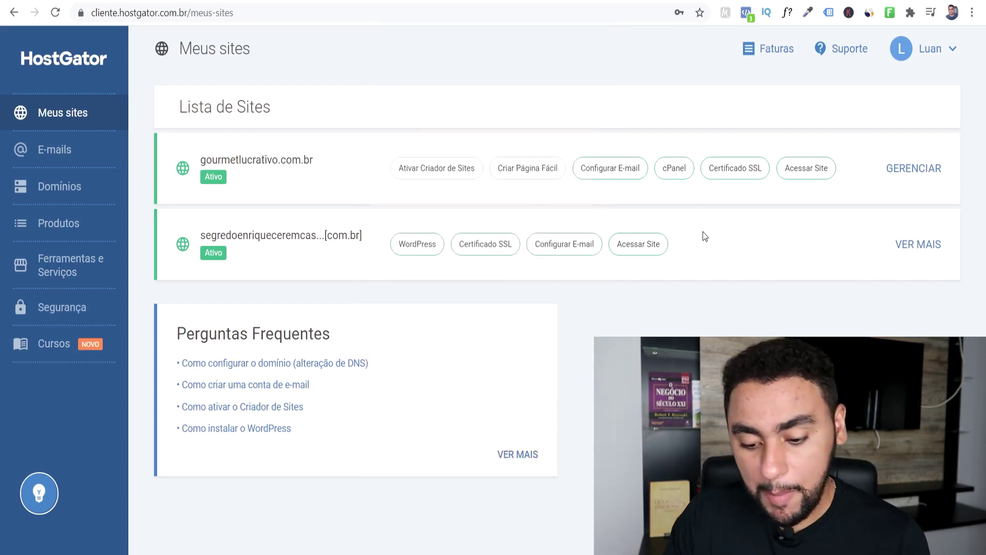
left_click(839, 56)
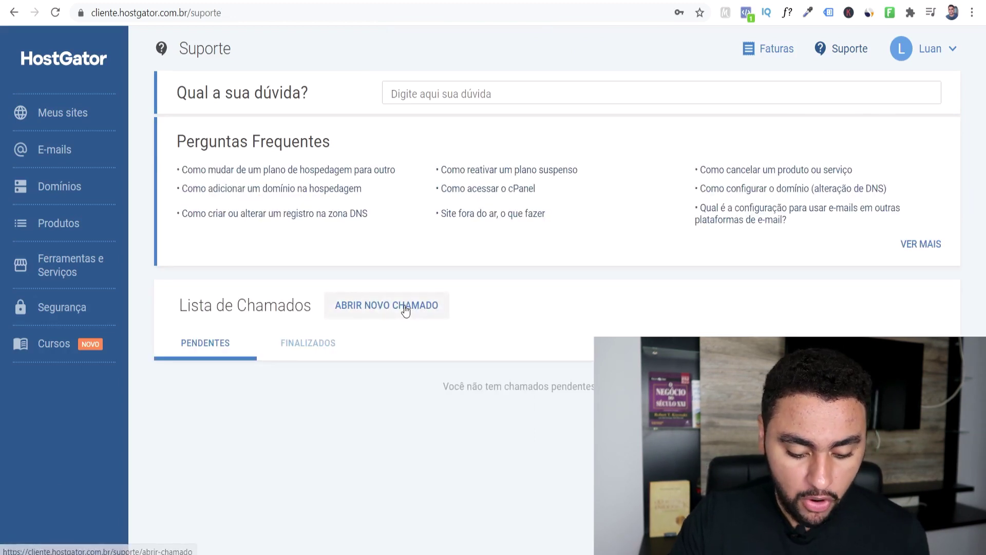
Start a new support ticket and review its product/service options, then go to the E-mails plans
left_click(401, 306)
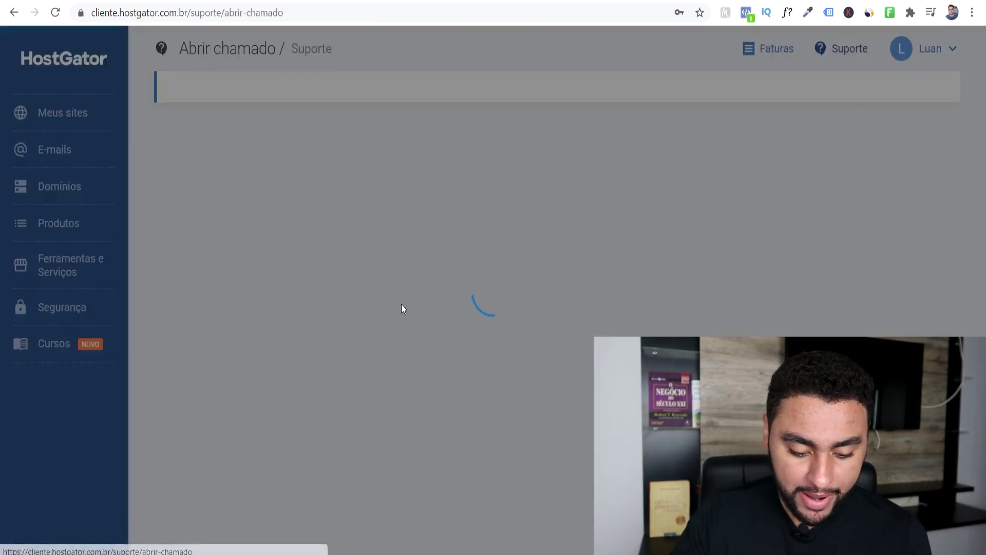
left_click(363, 125)
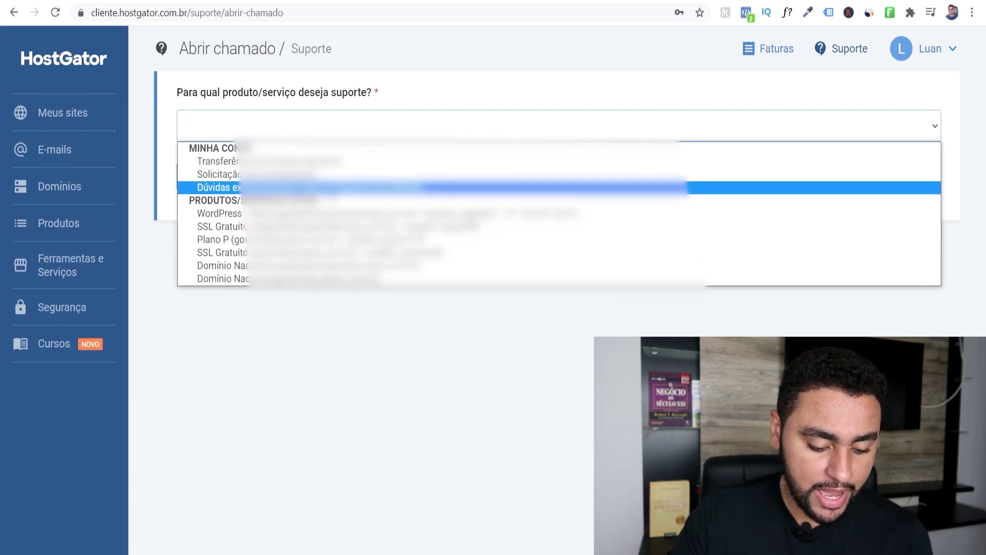
left_click(360, 332)
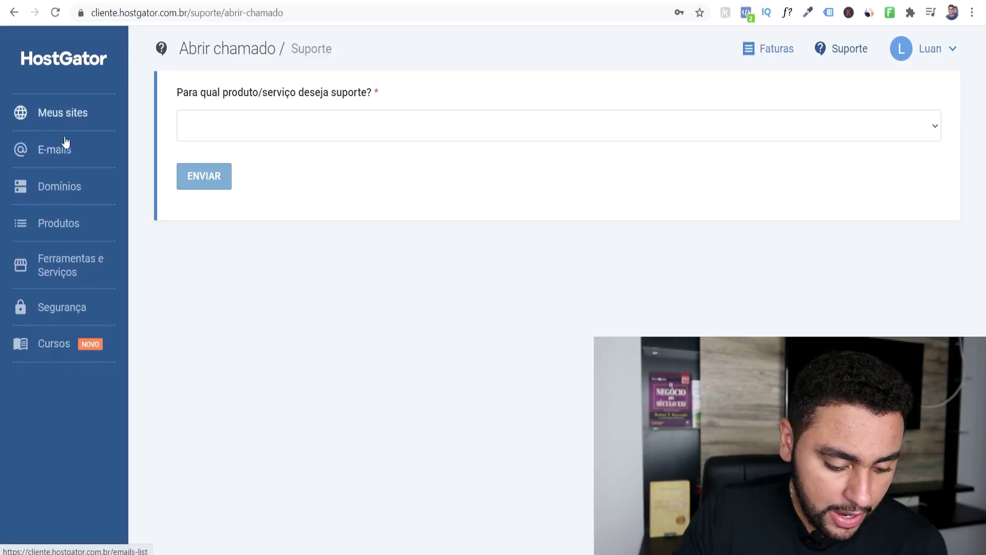
left_click(61, 150)
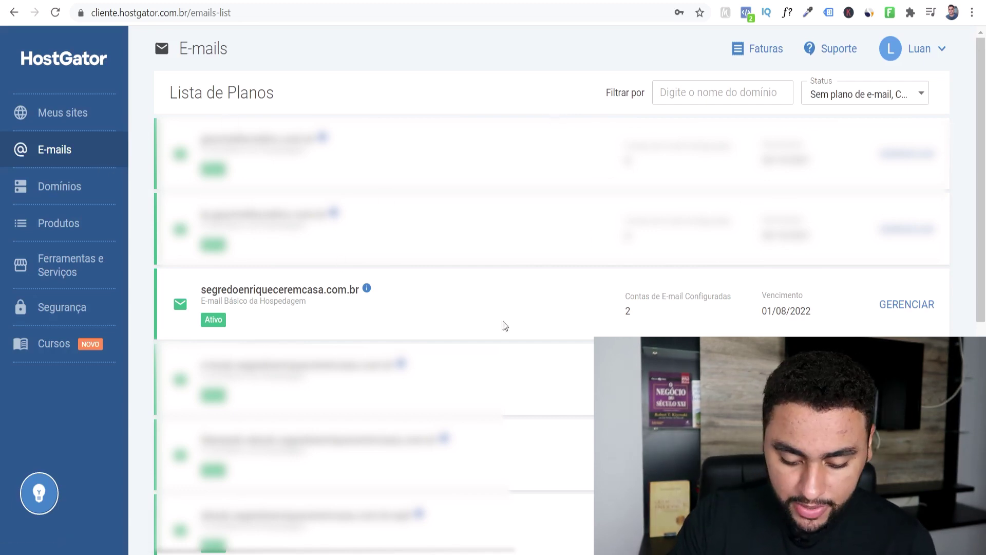
Manage e-mail for segredoenriqueceremcasa.com.br and open the Criar Conta form
left_click(921, 312)
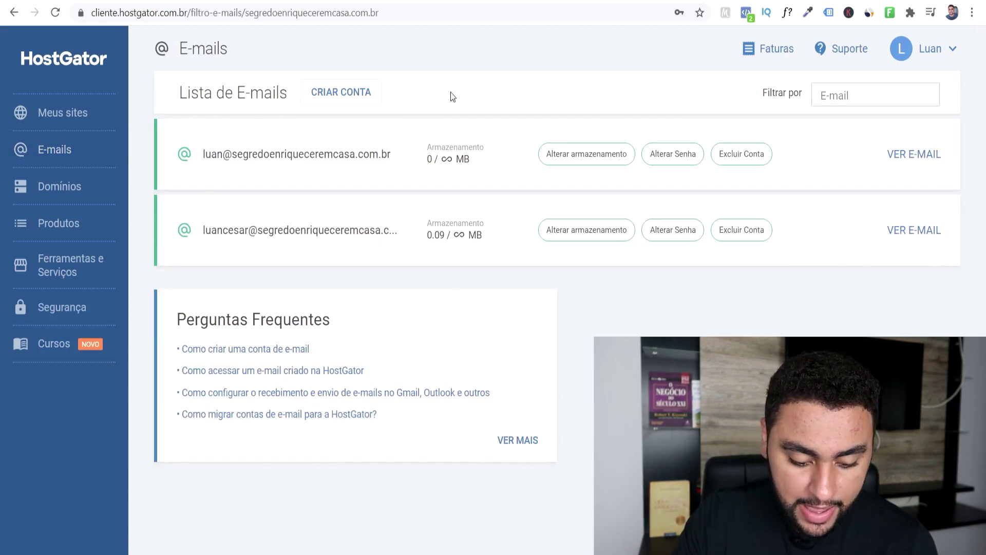
left_click(337, 98)
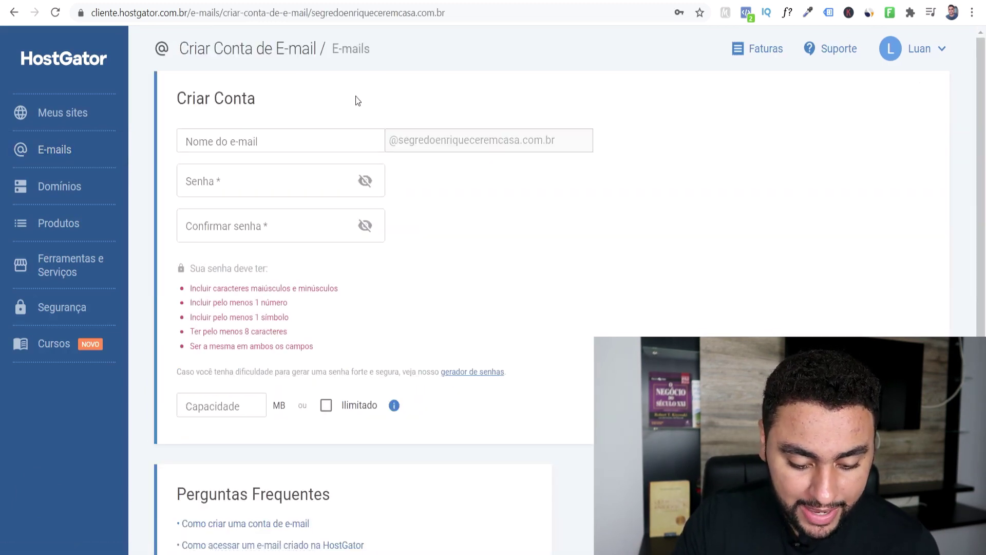
Enter the new mailbox name and tick Ilimitado for unlimited storage
left_click(262, 135)
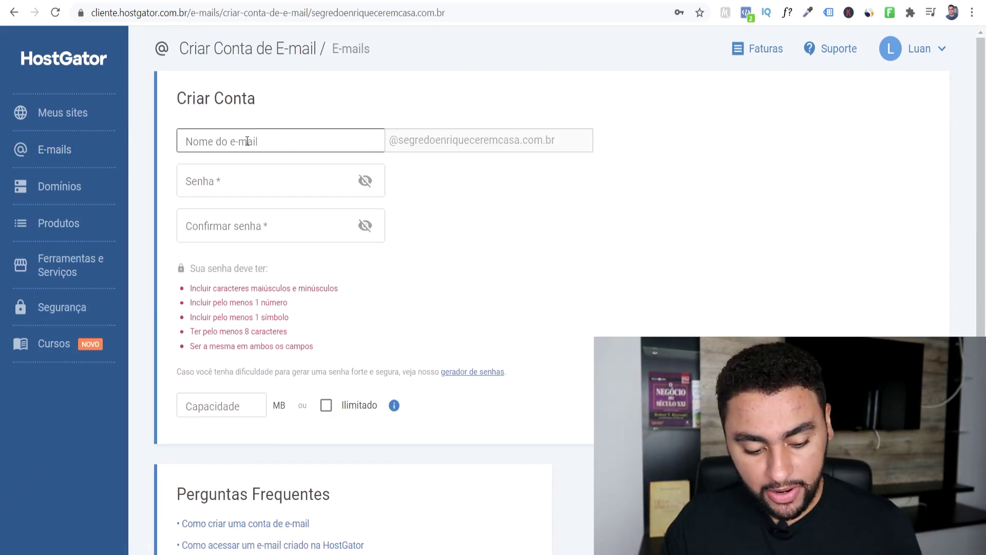
left_click(253, 146)
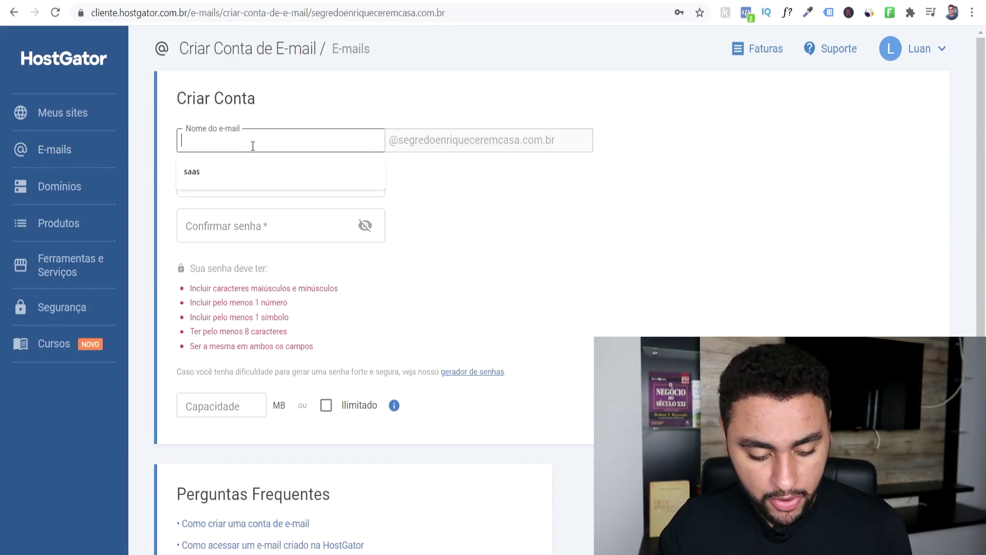
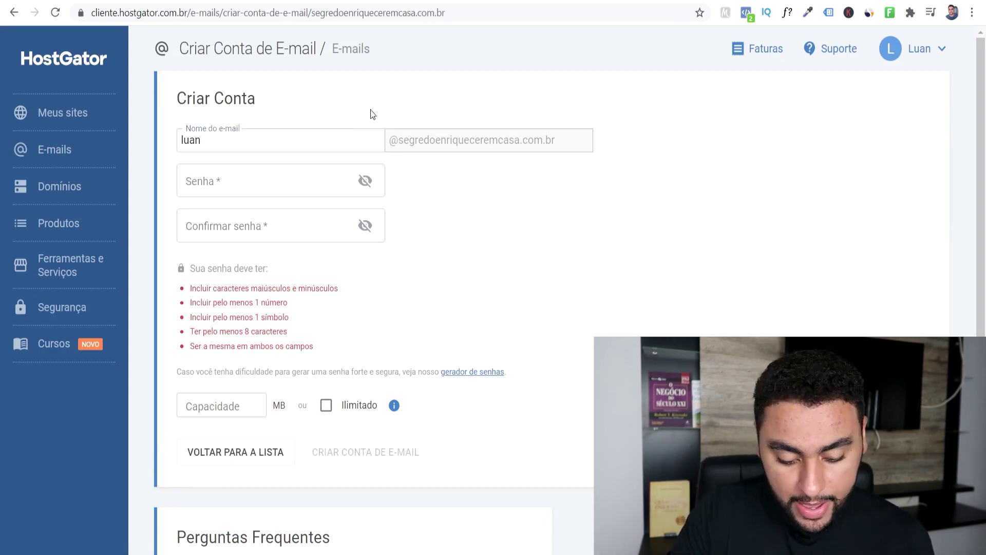
left_click(243, 179)
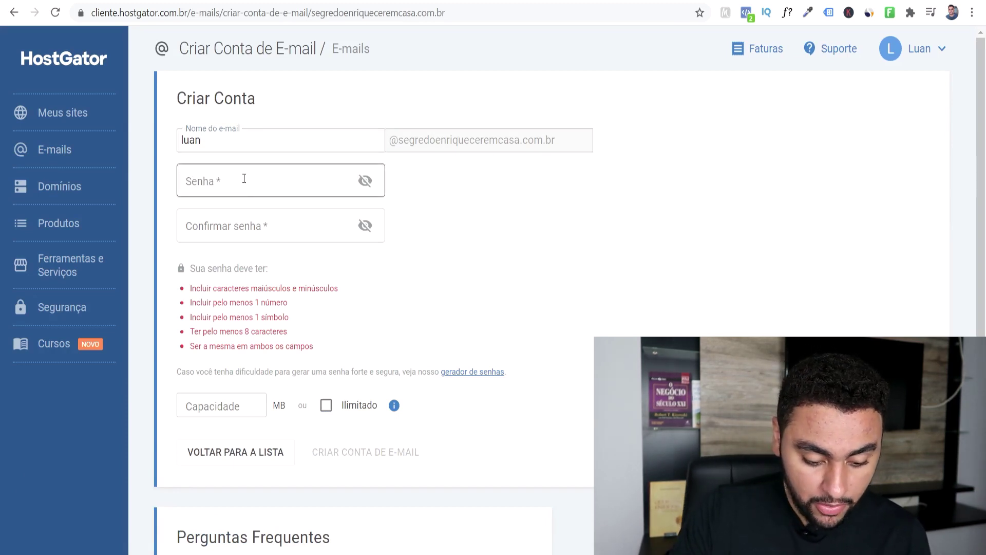
left_click(250, 224)
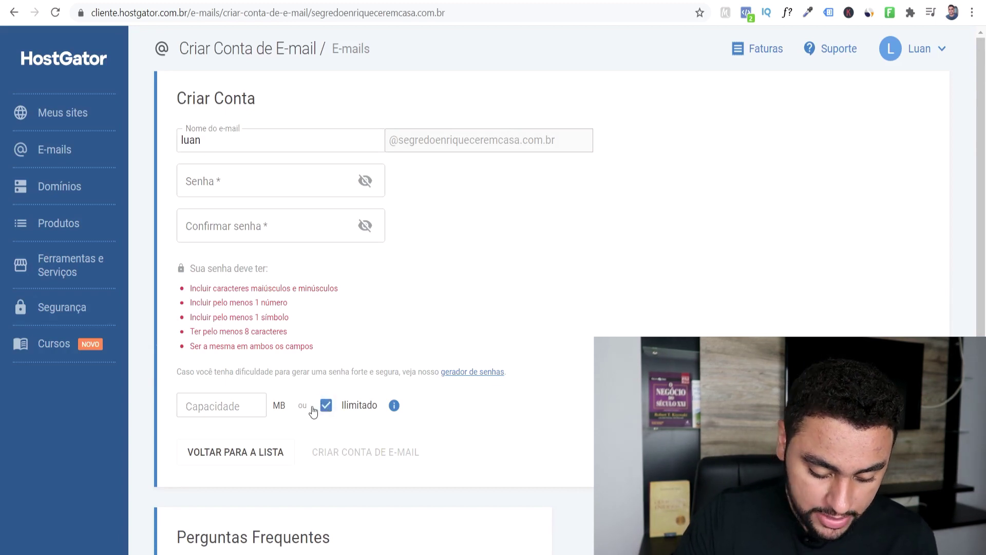
scroll(313, 411, "down", 1)
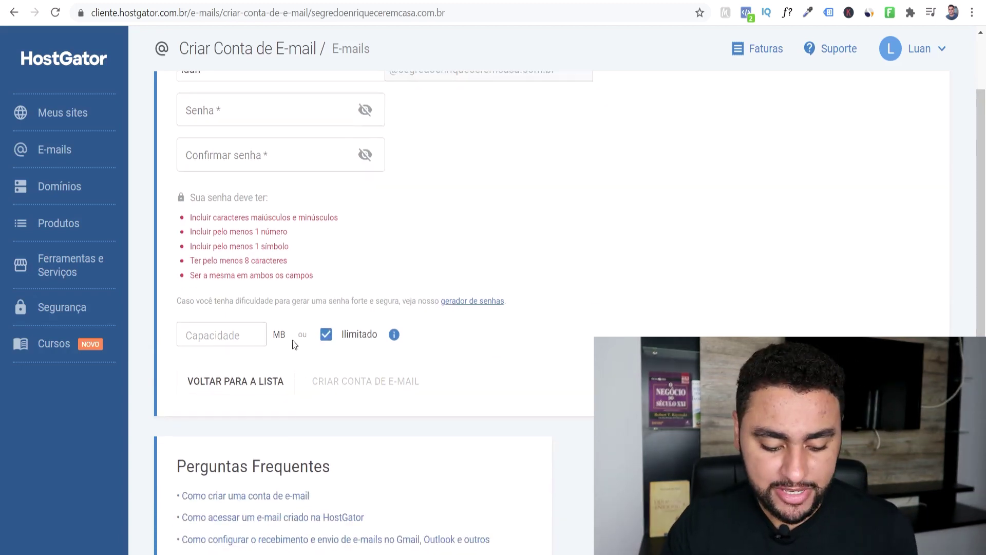
scroll(341, 348, "down", 1)
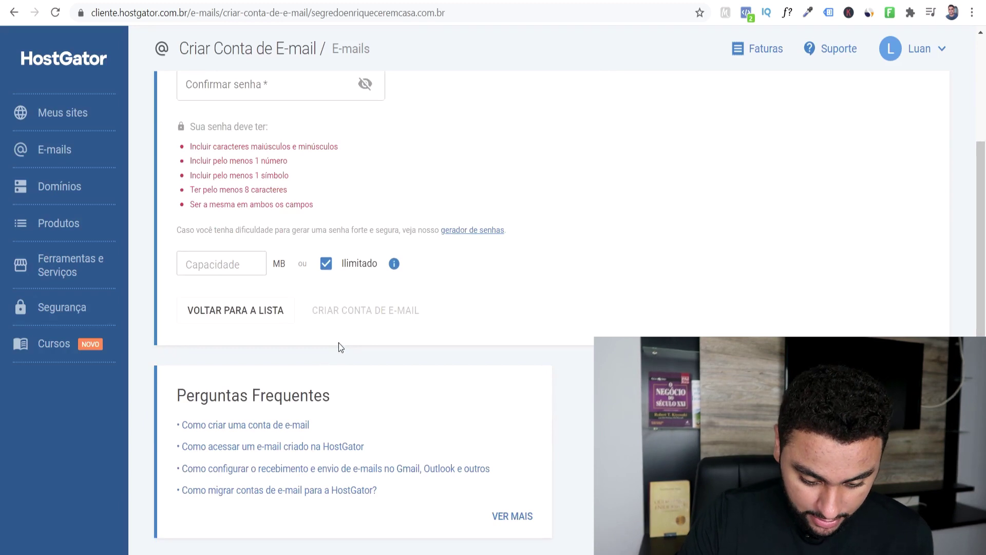
scroll(381, 383, "up", 1)
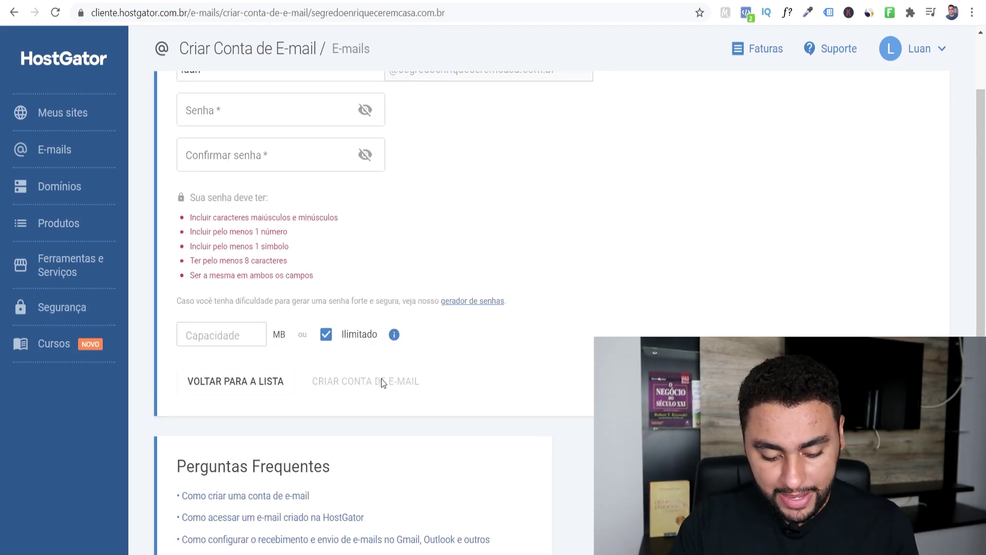
scroll(308, 277, "up", 1)
Enter the account password and repeat it in Confirmar senha
left_click(249, 190)
type("••")
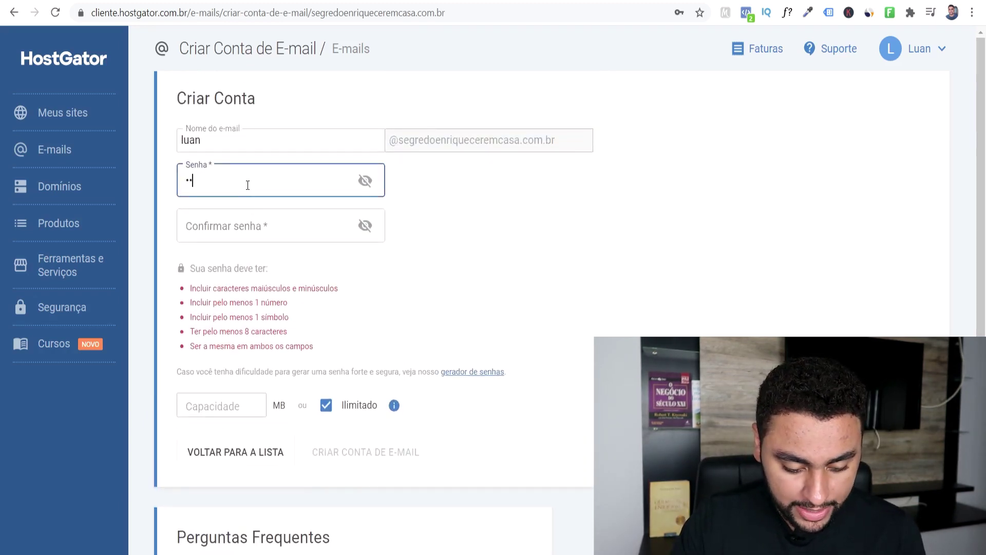
left_click(365, 180)
double_click(288, 187)
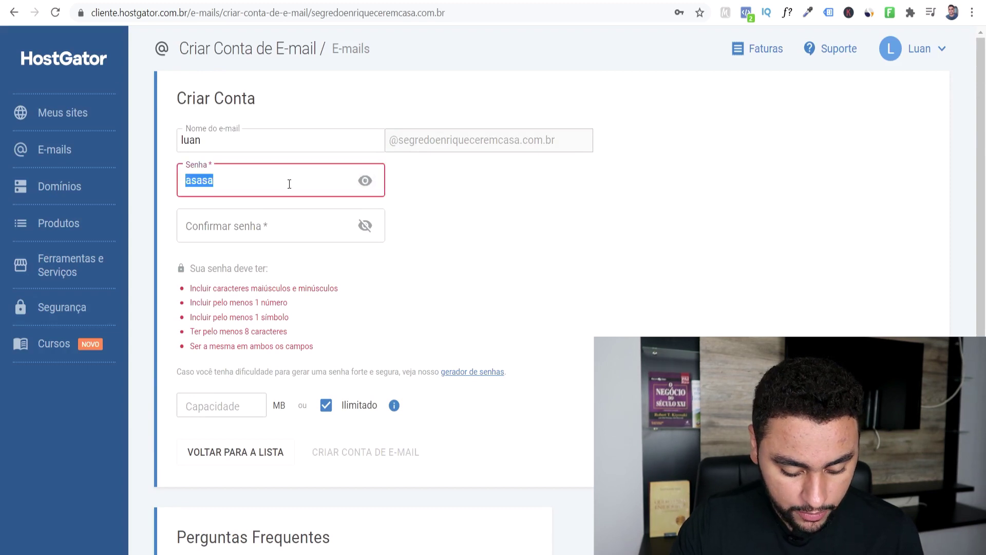
left_click(289, 187)
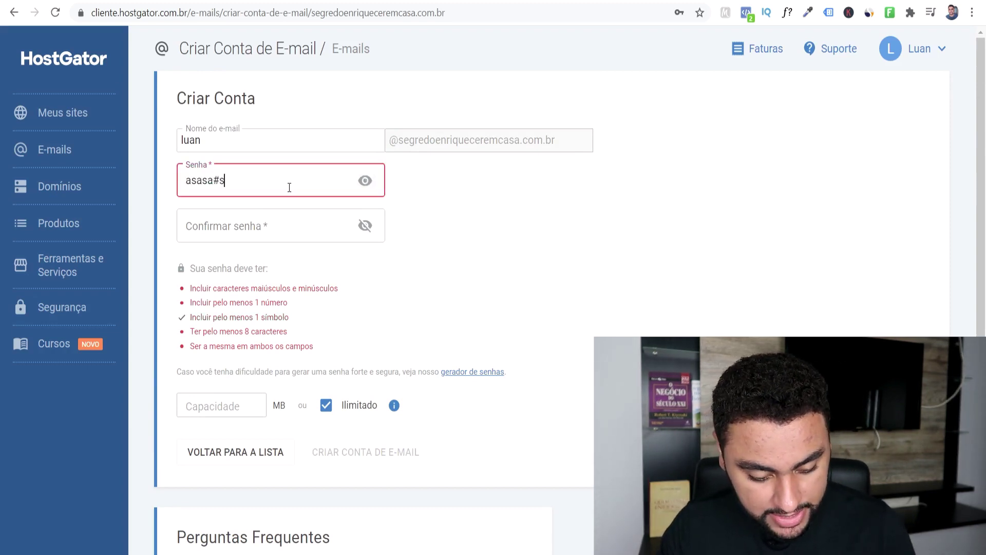
left_click(259, 225)
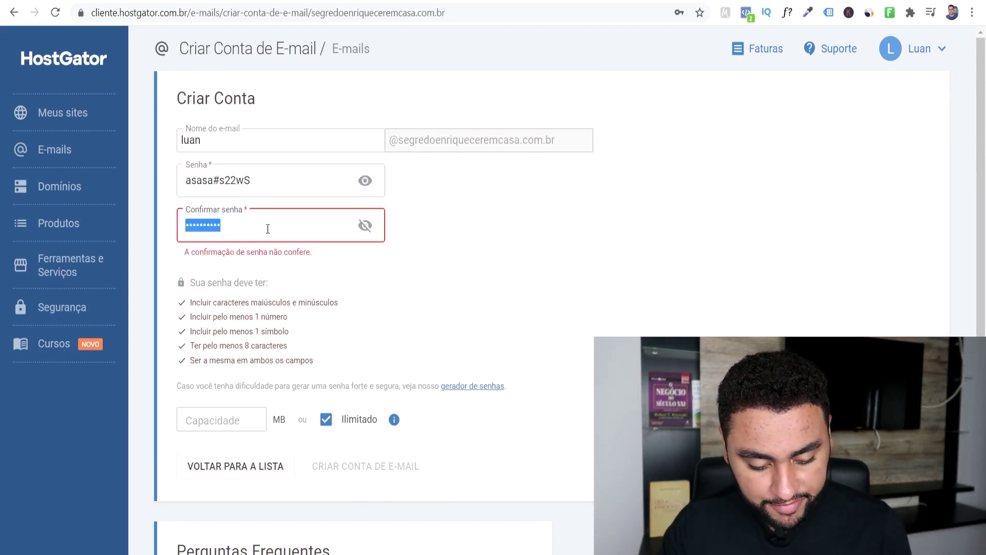
scroll(356, 254, "down", 1)
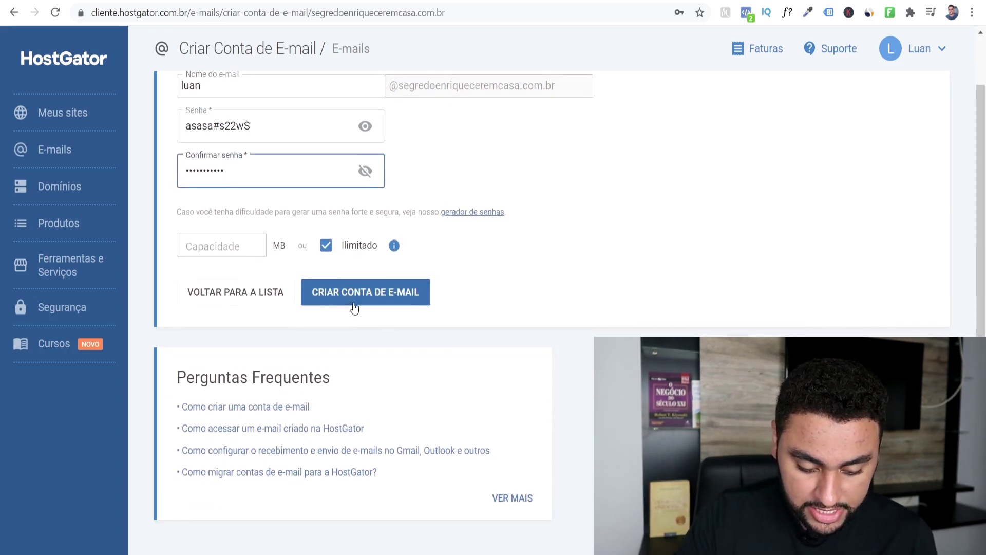
scroll(313, 195, "up", 1)
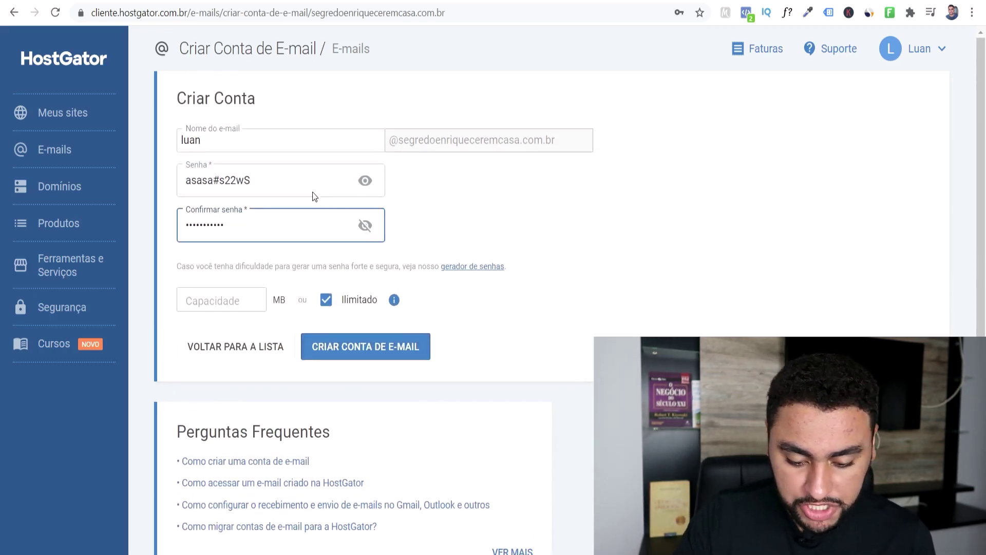
Create the e-mail account, then open its webmail from the domain's account list
left_click(92, 150)
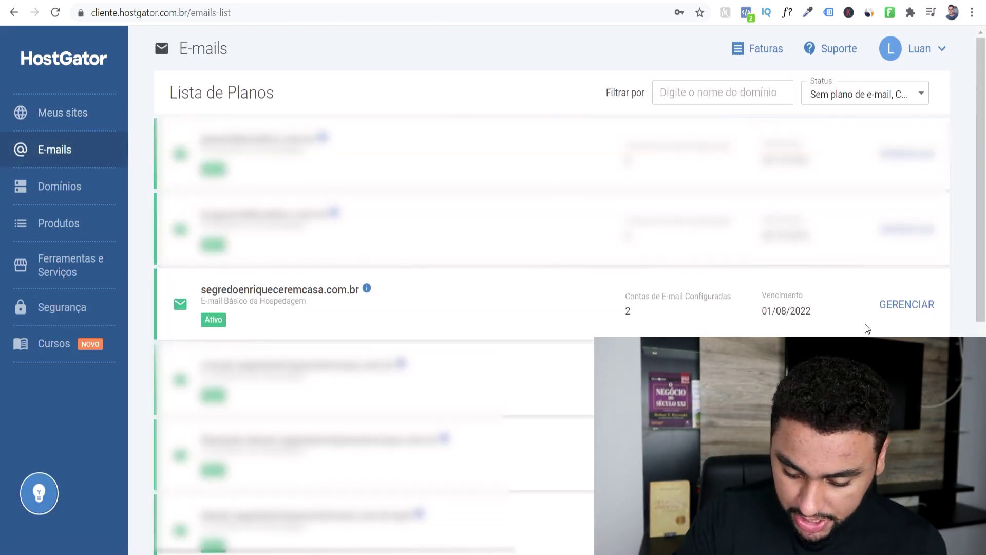
left_click(925, 305)
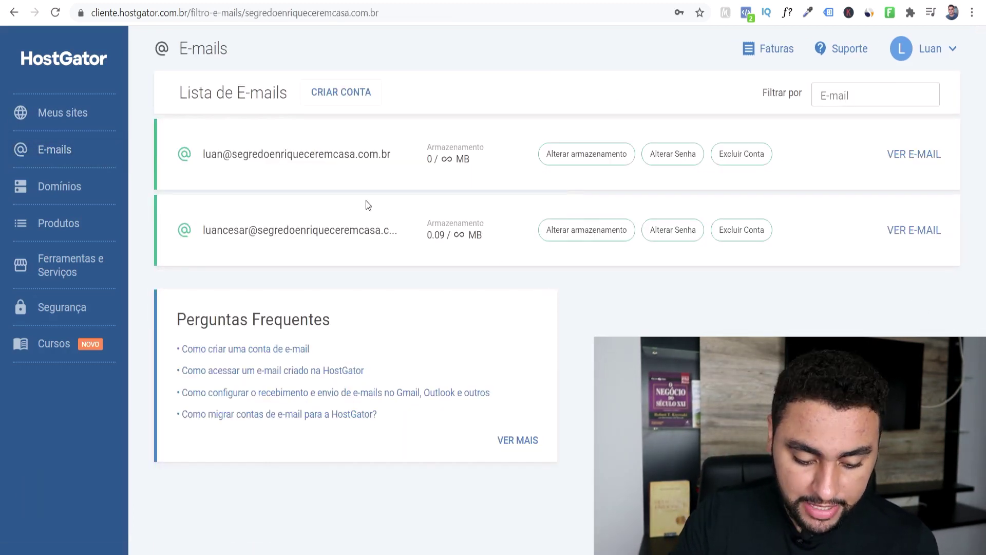
left_click(907, 161)
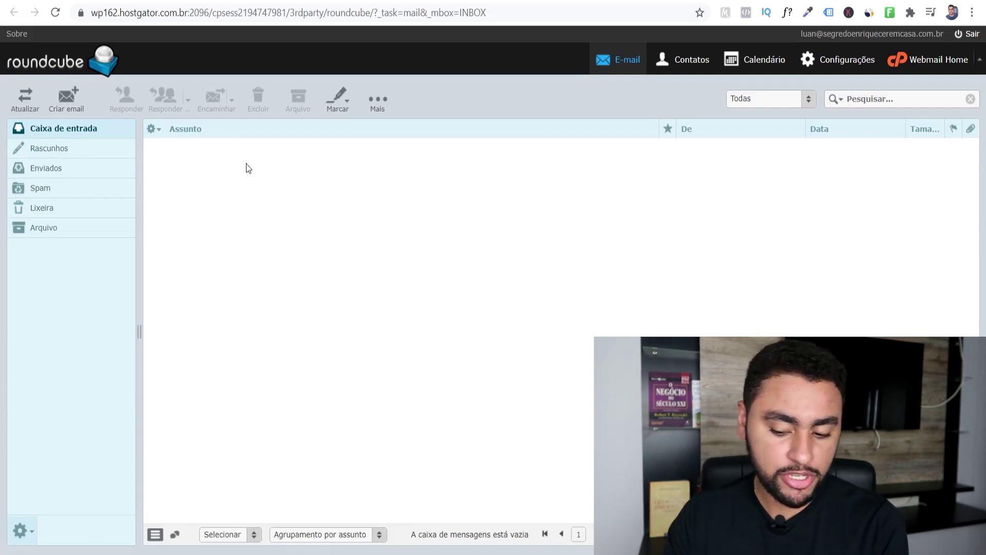
Leave the empty Roundcube inbox and switch back to the Meus sites tab
key("ctrl+Tab")
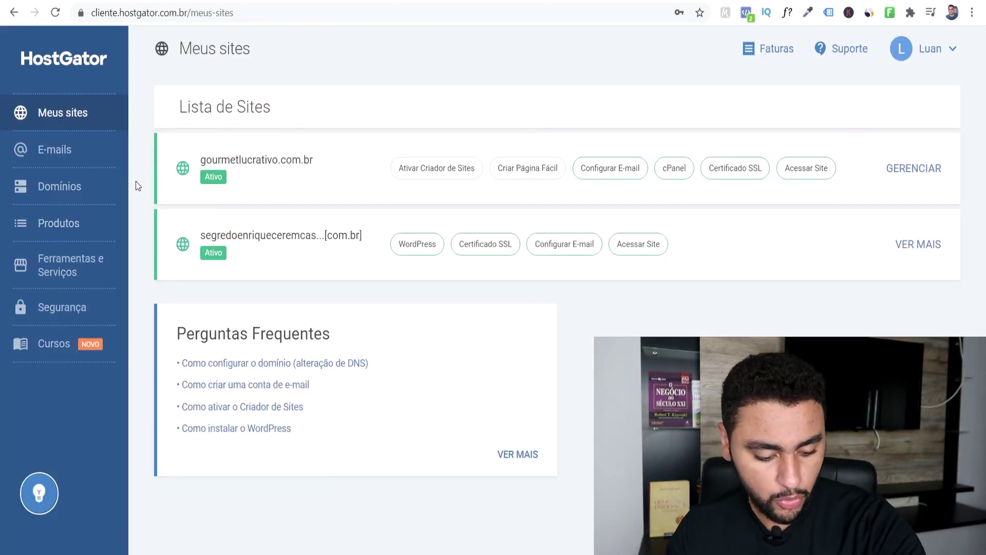
Browse the hosting, tools and services, Segurança and Cursos sections, then return to Meus sites
left_click(79, 225)
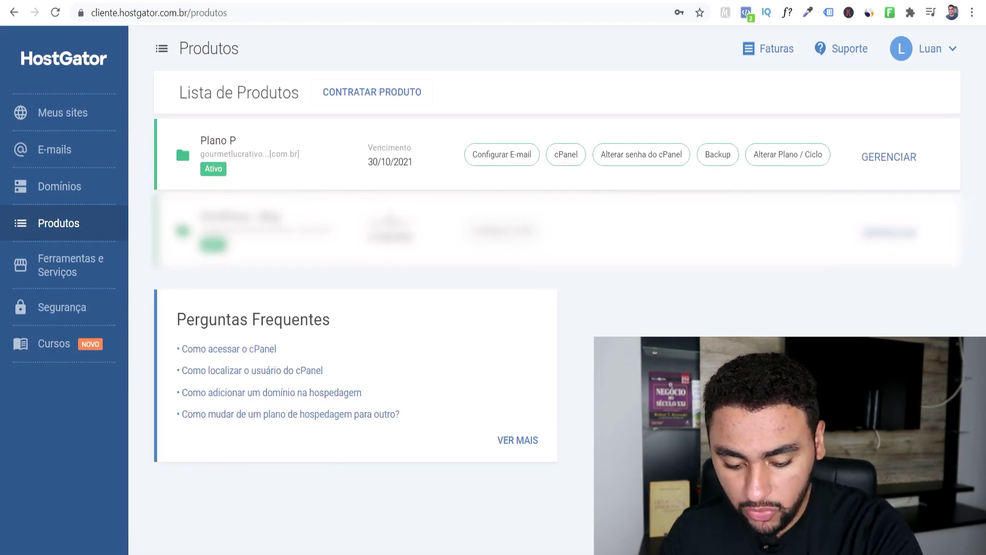
left_click(80, 257)
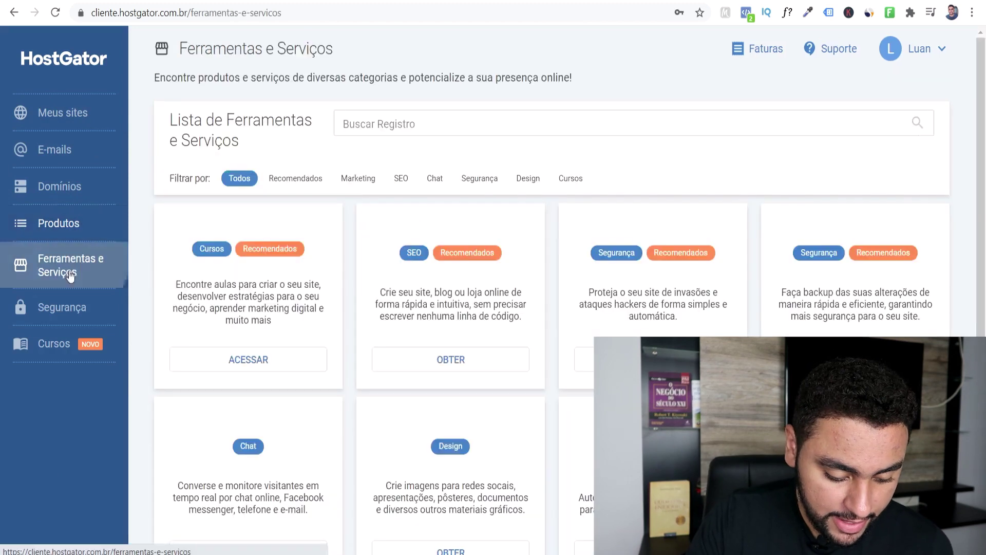
scroll(588, 330, "down", 1)
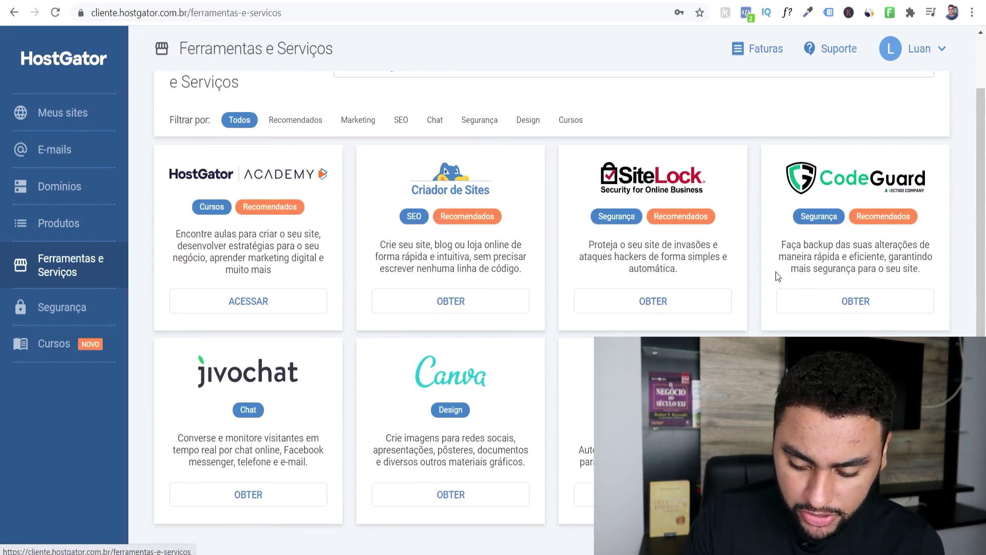
left_click(61, 307)
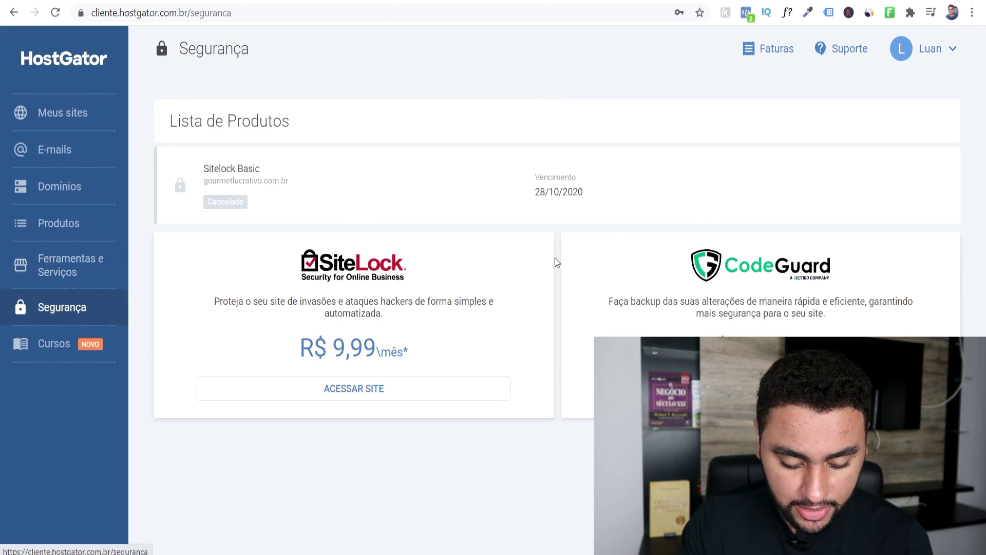
left_click(41, 344)
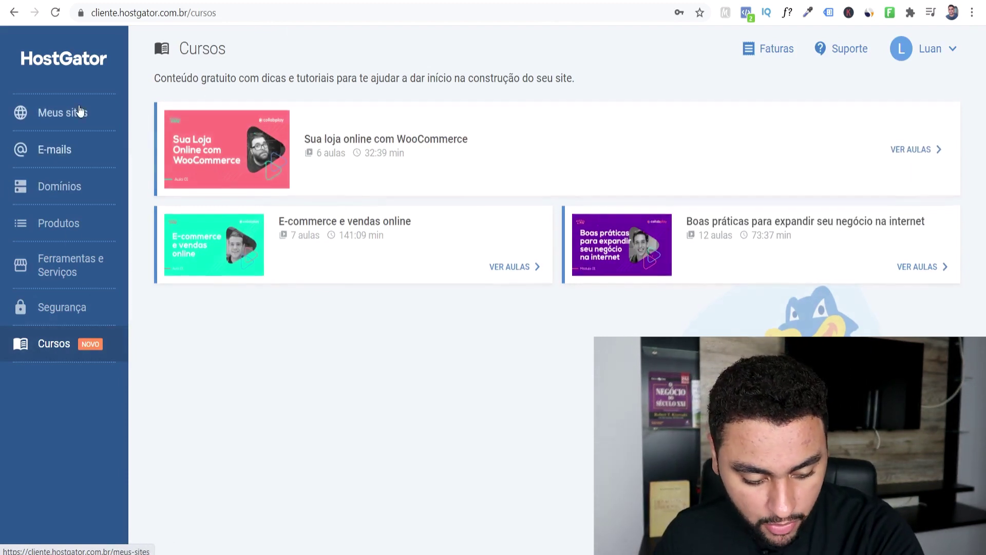
left_click(62, 112)
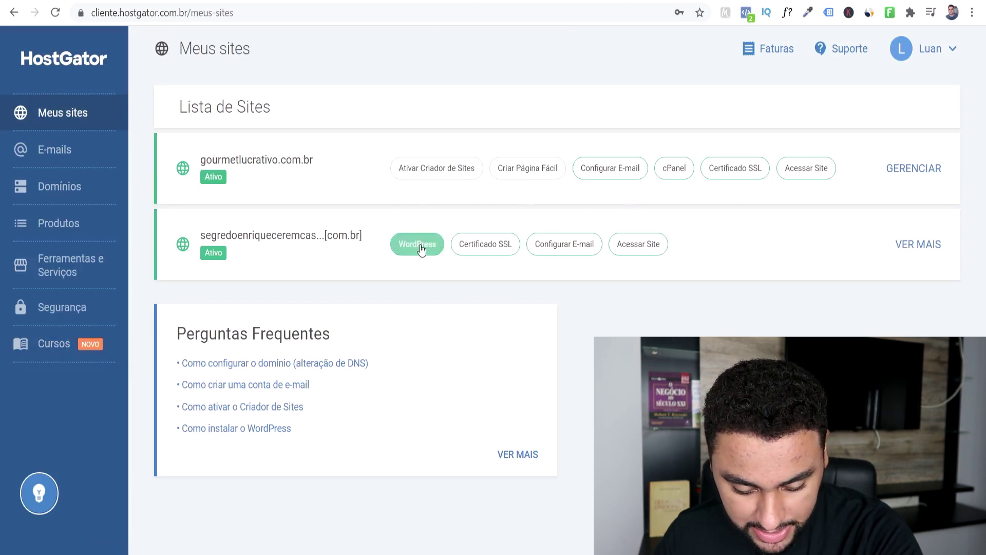
left_click(491, 249)
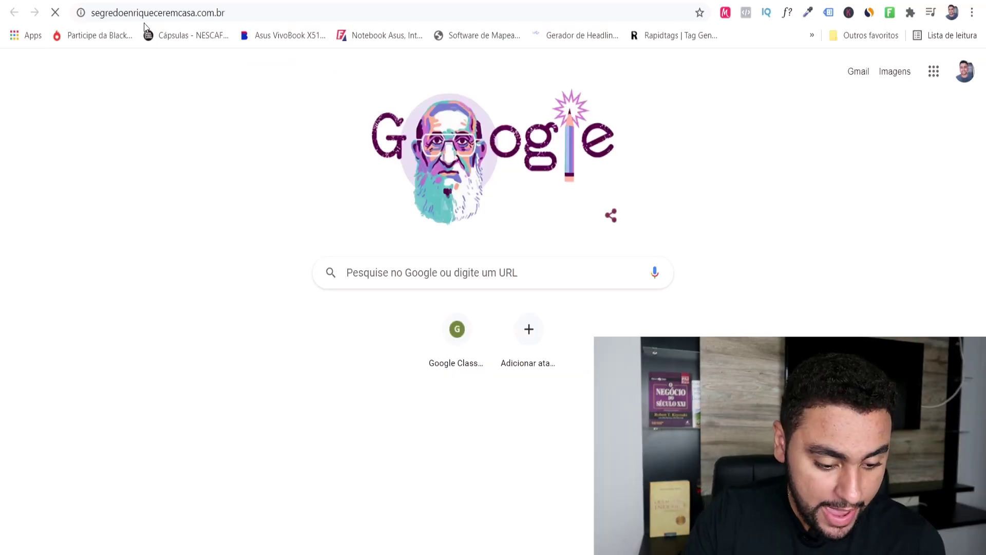
Check the secure-connection lock on segredoenriqueceremcasa.com.br to confirm its SSL certificate
left_click(86, 15)
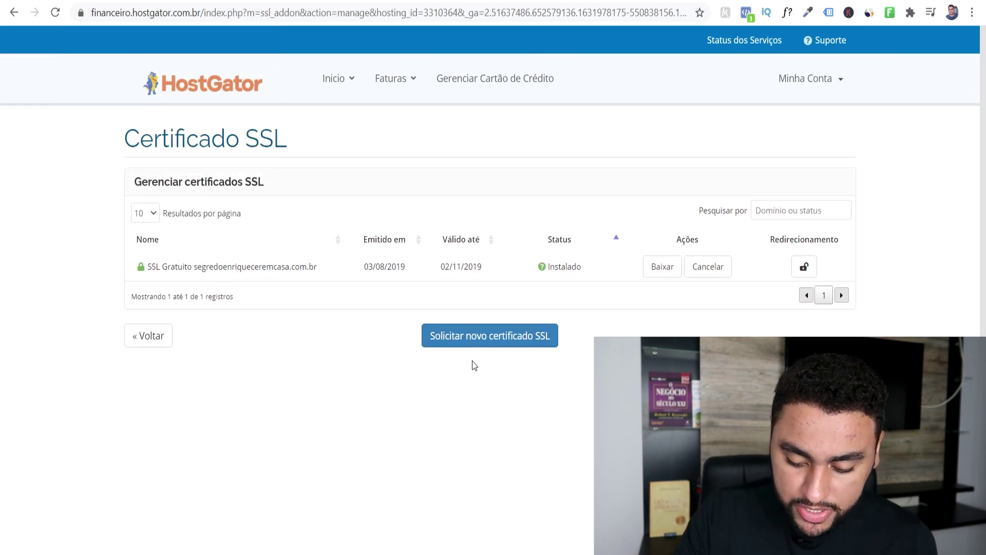
Request the free SSL certificate from the new-certificate offers
left_click(489, 339)
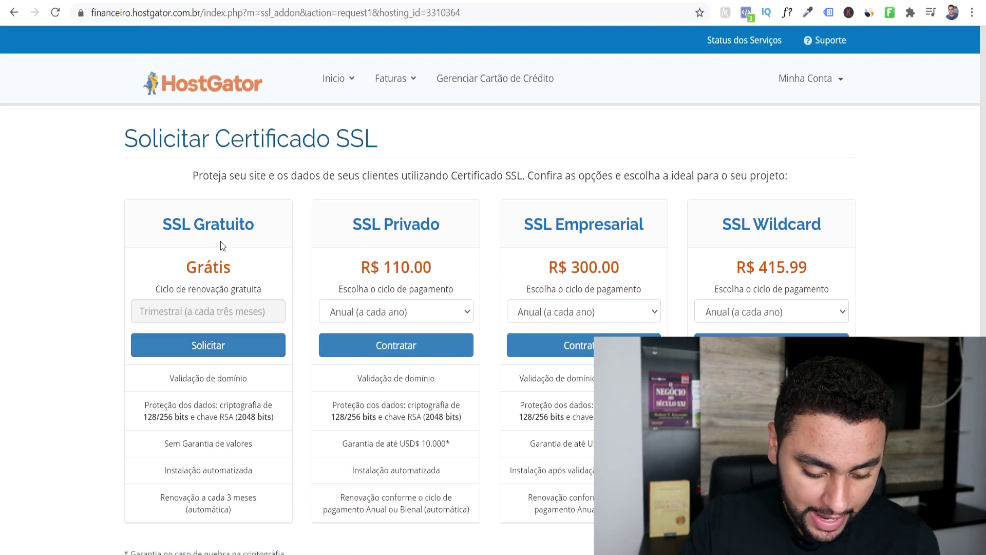
left_click(221, 350)
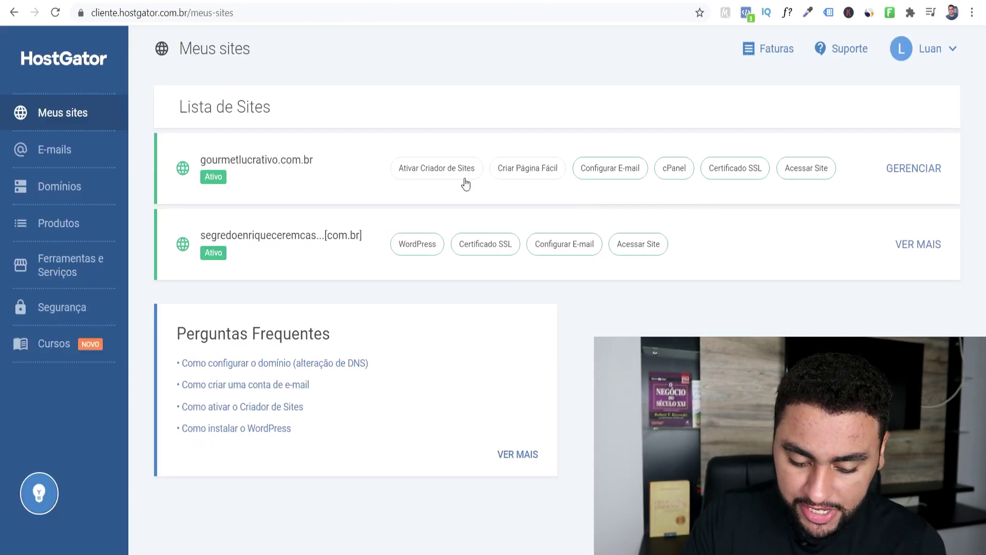
Open cPanel for gourmetlucrativo.com.br, look through Gerenciador de arquivos, and return to the tools page
left_click(672, 174)
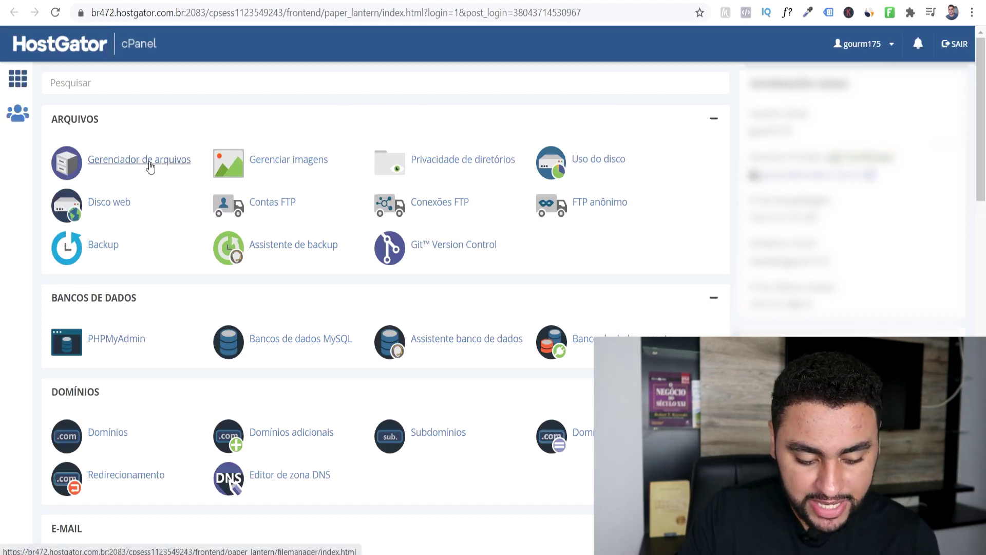
left_click(150, 167)
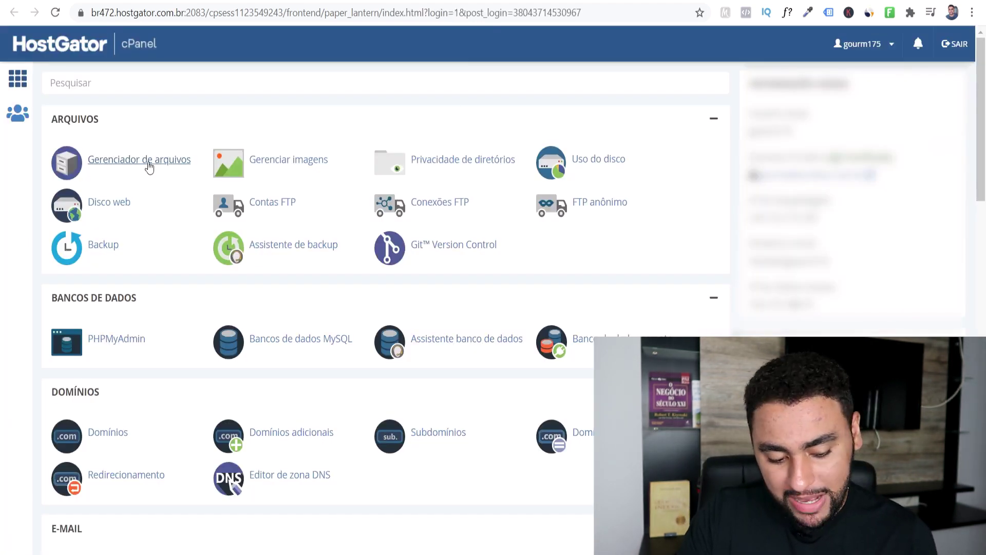
left_click(138, 160)
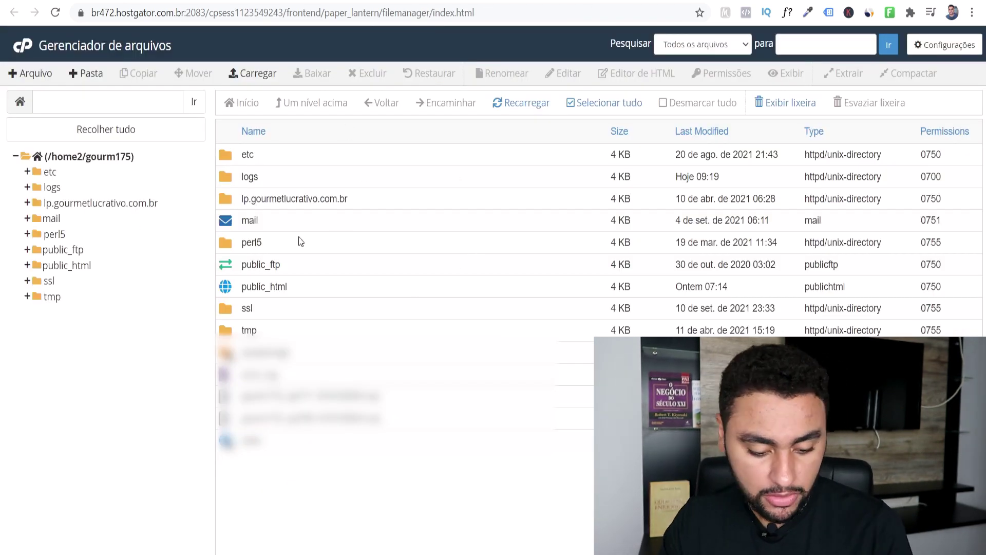
key("ctrl+w")
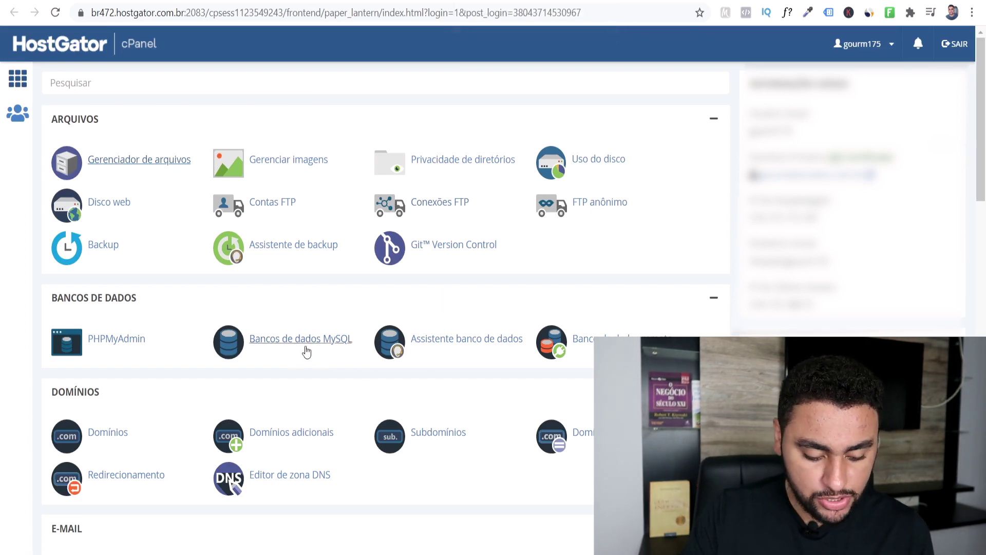
scroll(335, 344, "down", 7)
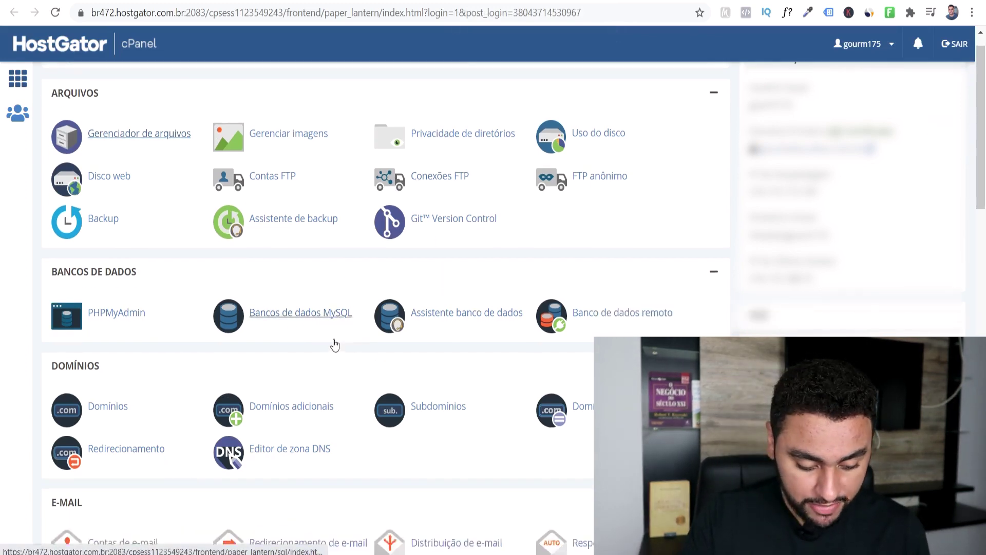
scroll(334, 344, "down", 5)
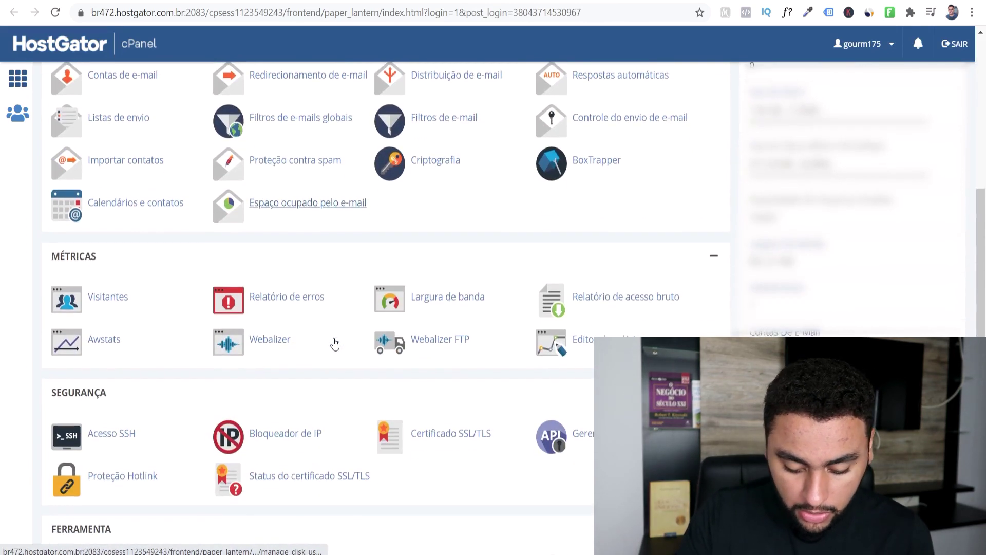
scroll(334, 341, "down", 4)
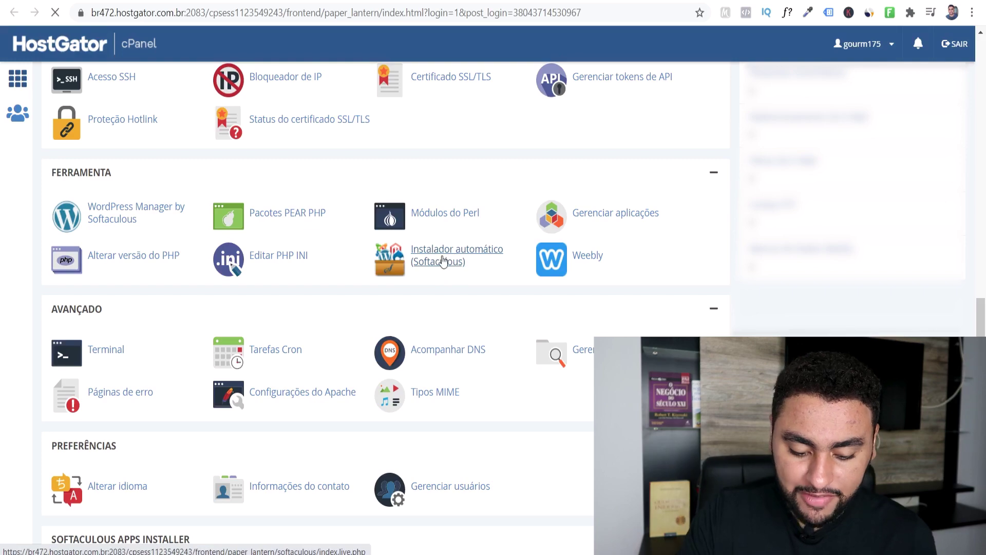
left_click(443, 261)
Browse Softaculous apps and the two WordPress installations, then view HostGator's hosting plans
scroll(451, 245, "up", 2)
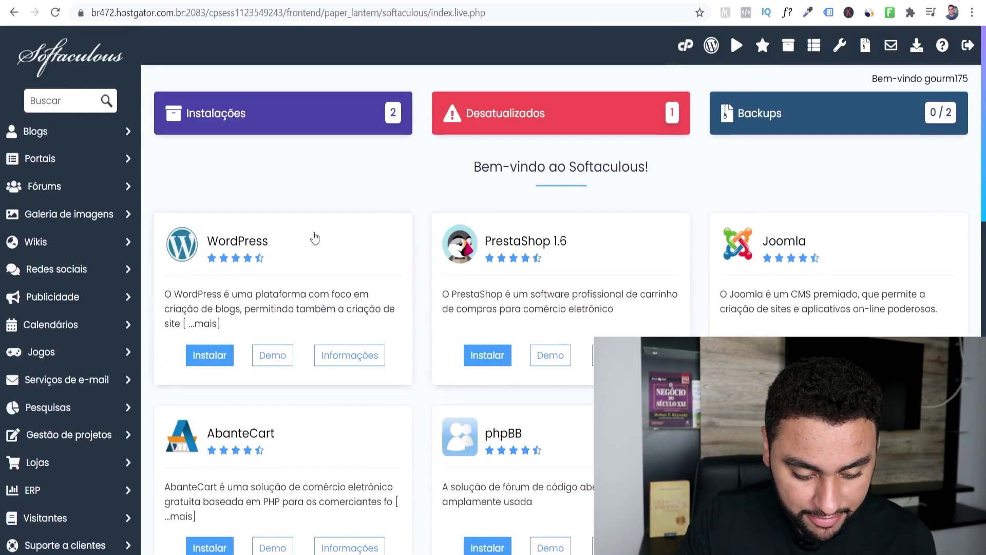
scroll(511, 363, "down", 10)
scroll(511, 359, "down", 5)
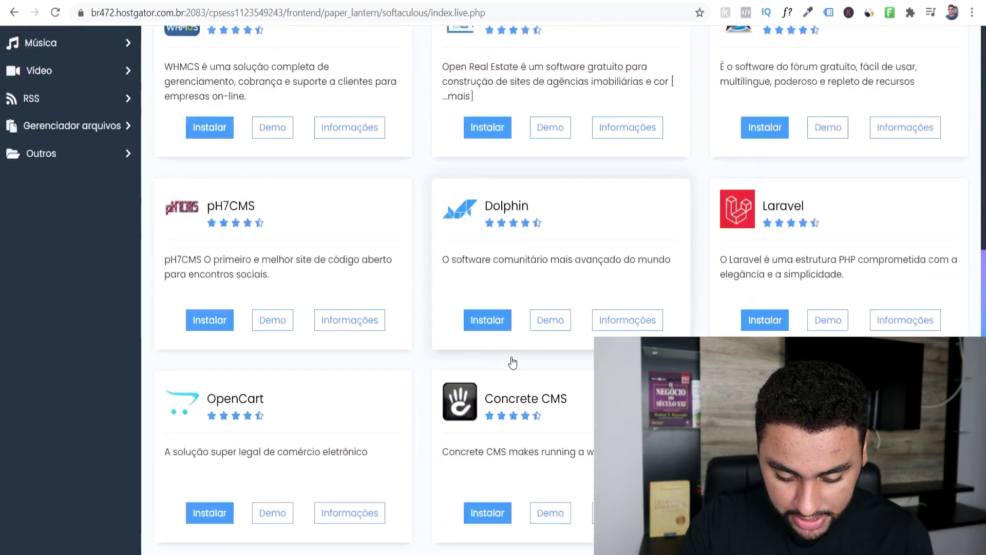
scroll(510, 358, "up", 14)
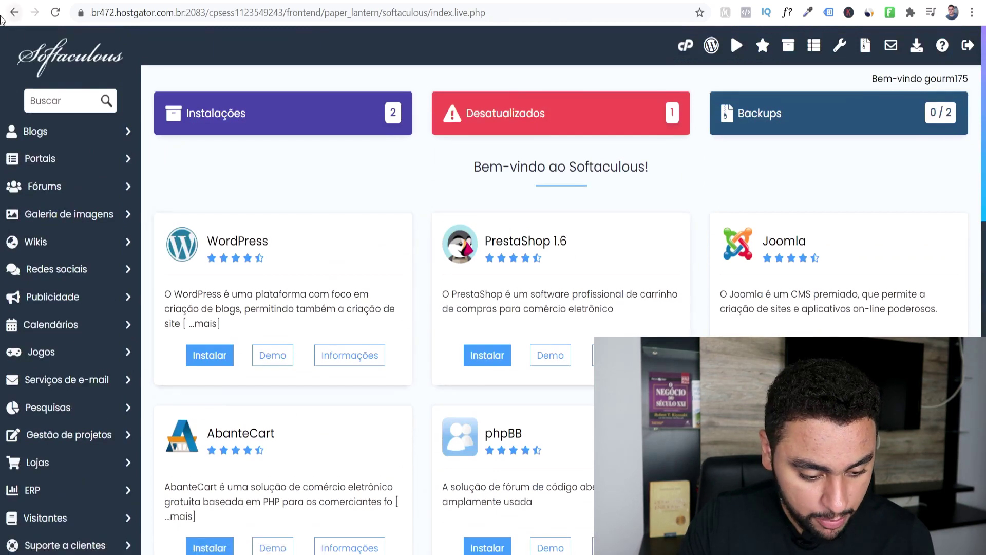
key("alt+Left")
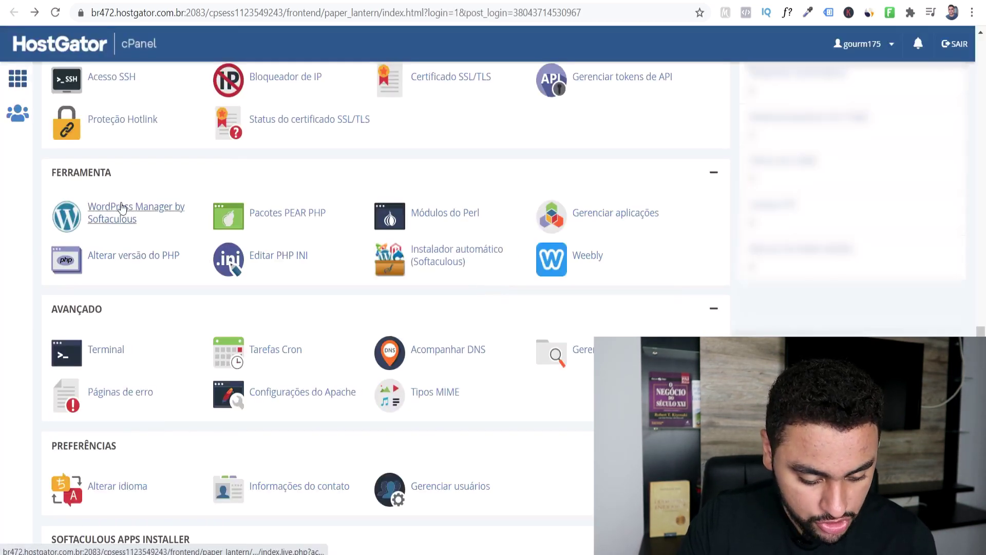
left_click(122, 219)
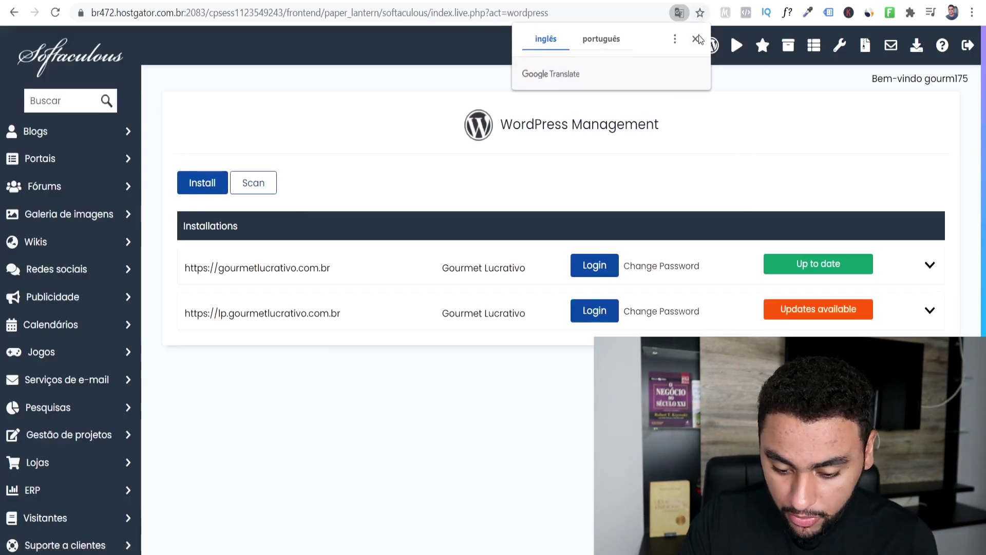
left_click(697, 38)
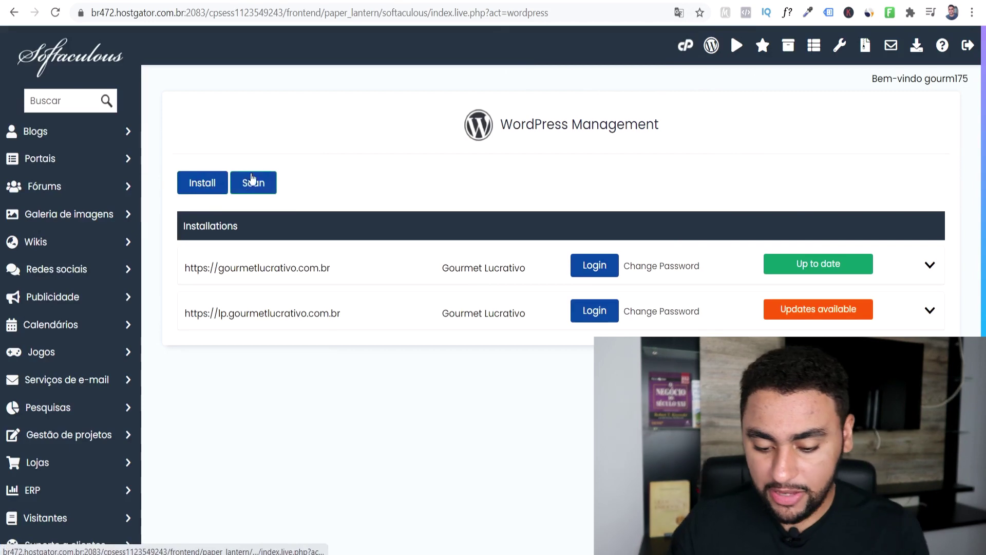
left_click(14, 12)
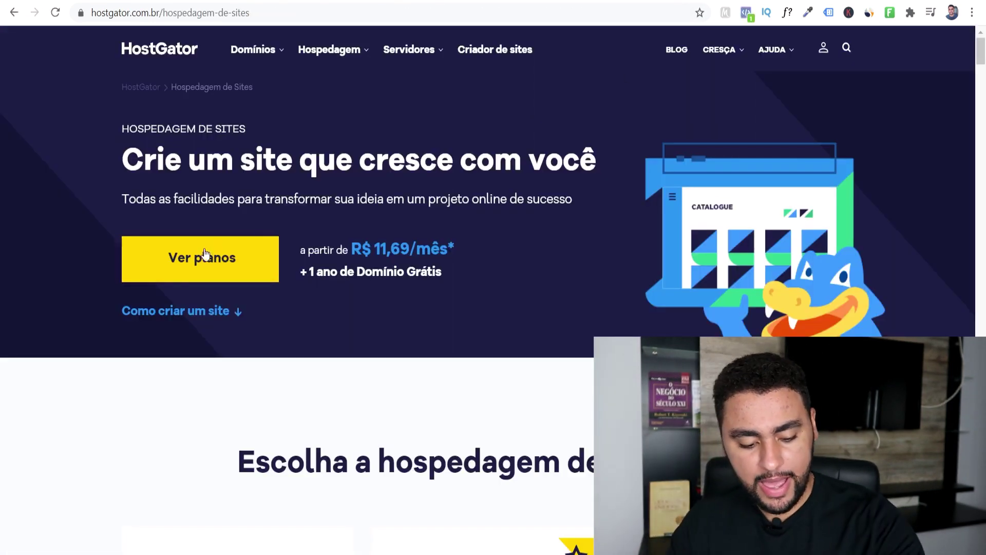
left_click(204, 254)
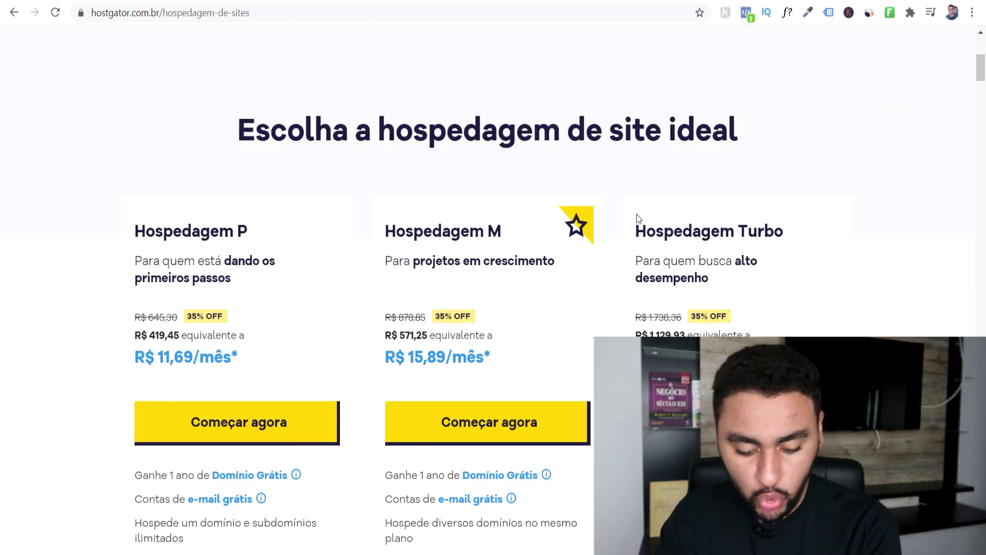
View the free e-mail (e-mail grátis) details on the plans page, then close them
scroll(444, 249, "down", 3)
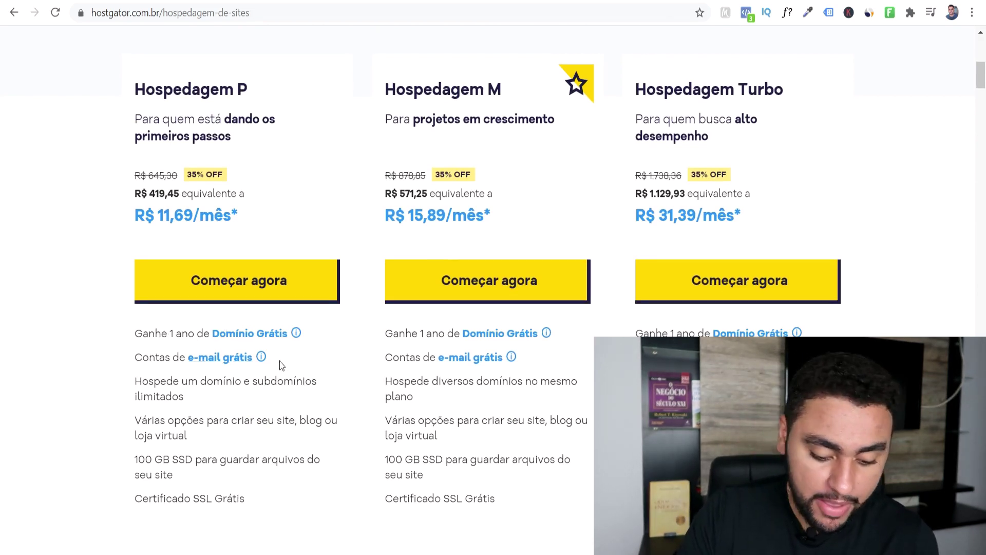
left_click(263, 356)
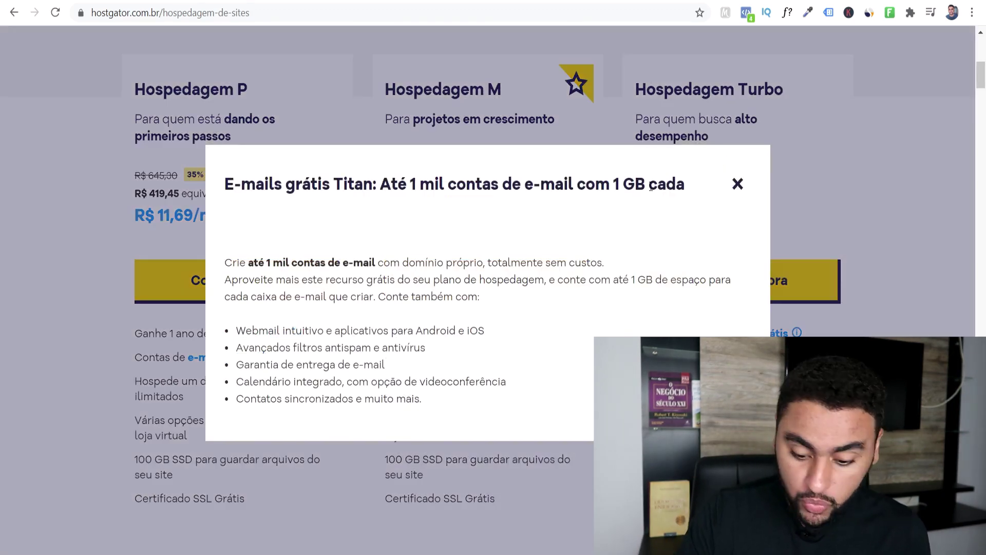
left_click(738, 184)
scroll(380, 329, "down", 2)
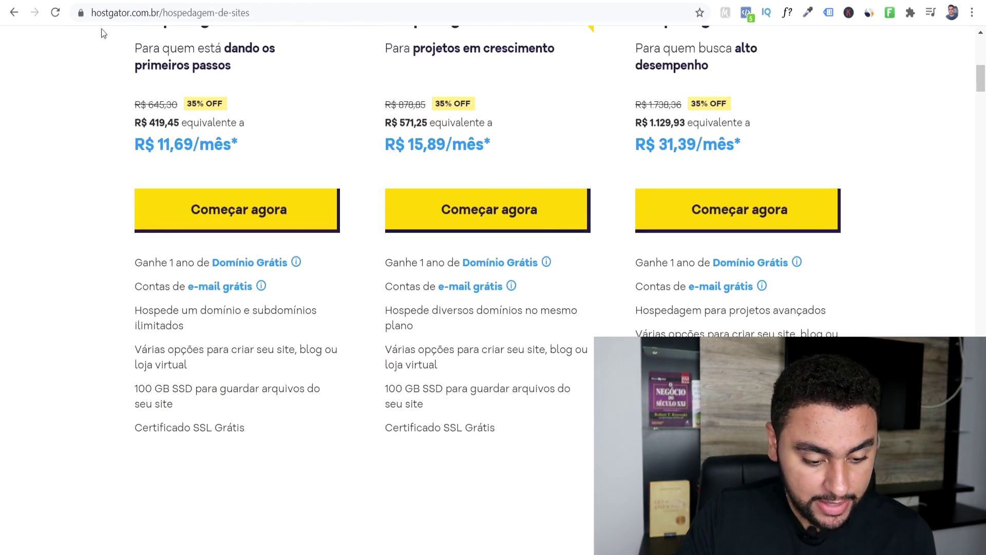
Check the site's connection security details, then bring the Hospedagem P, M and Turbo prices into view
left_click(81, 12)
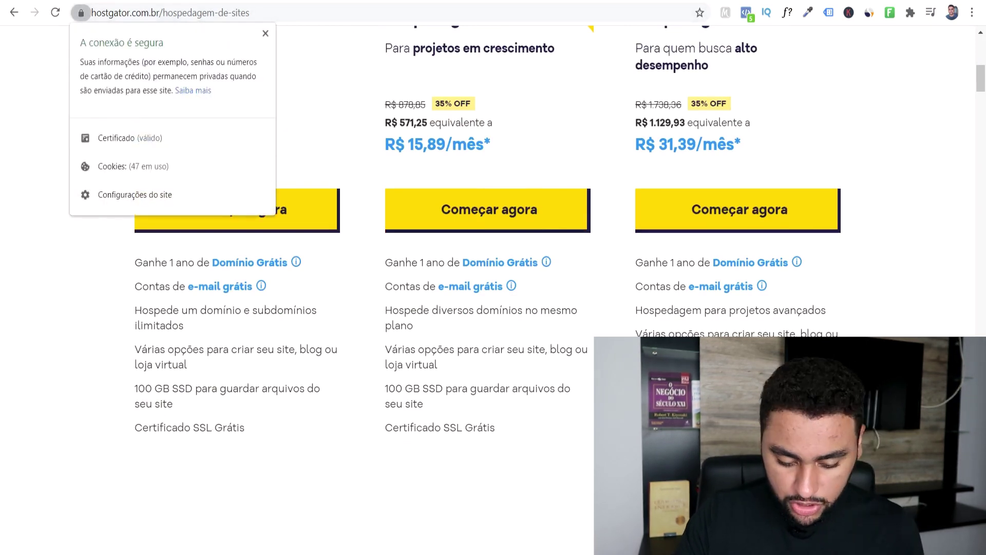
left_click(77, 296)
scroll(301, 140, "up", 1)
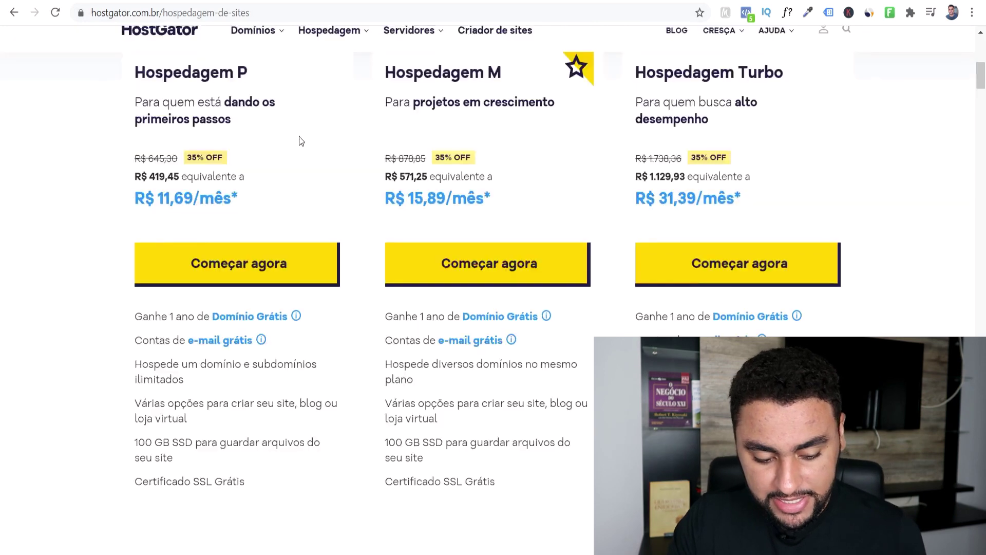
scroll(301, 139, "up", 2)
scroll(493, 199, "down", 1)
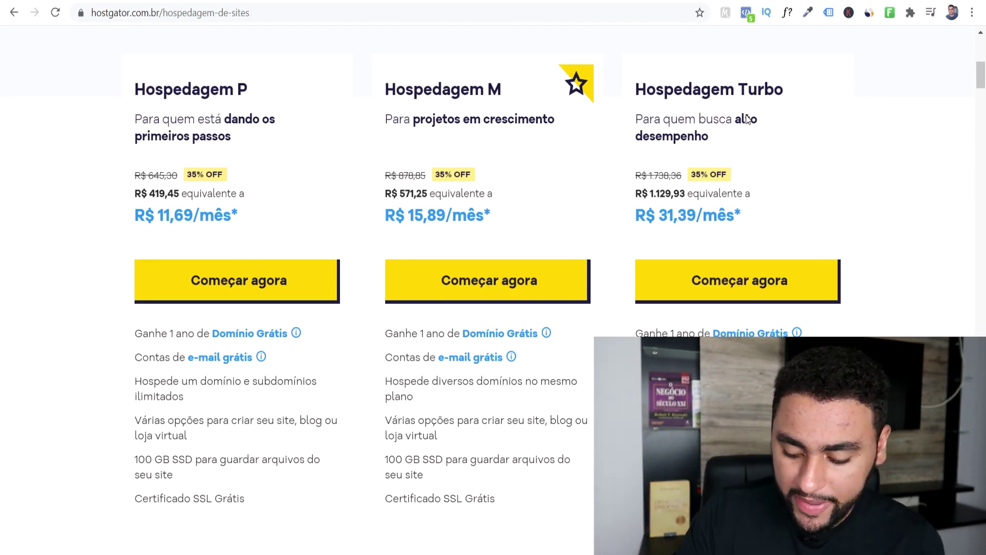
scroll(748, 119, "down", 1)
scroll(756, 179, "up", 1)
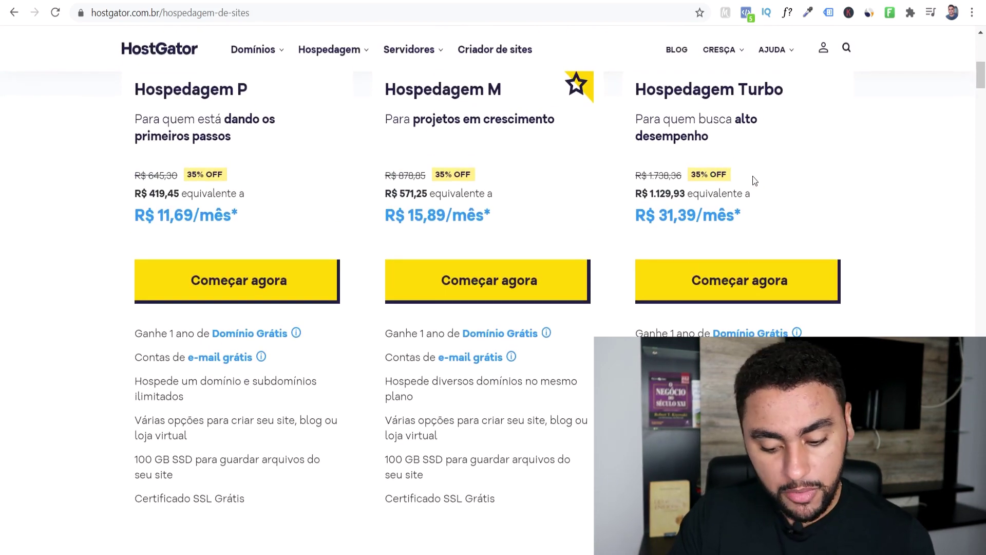